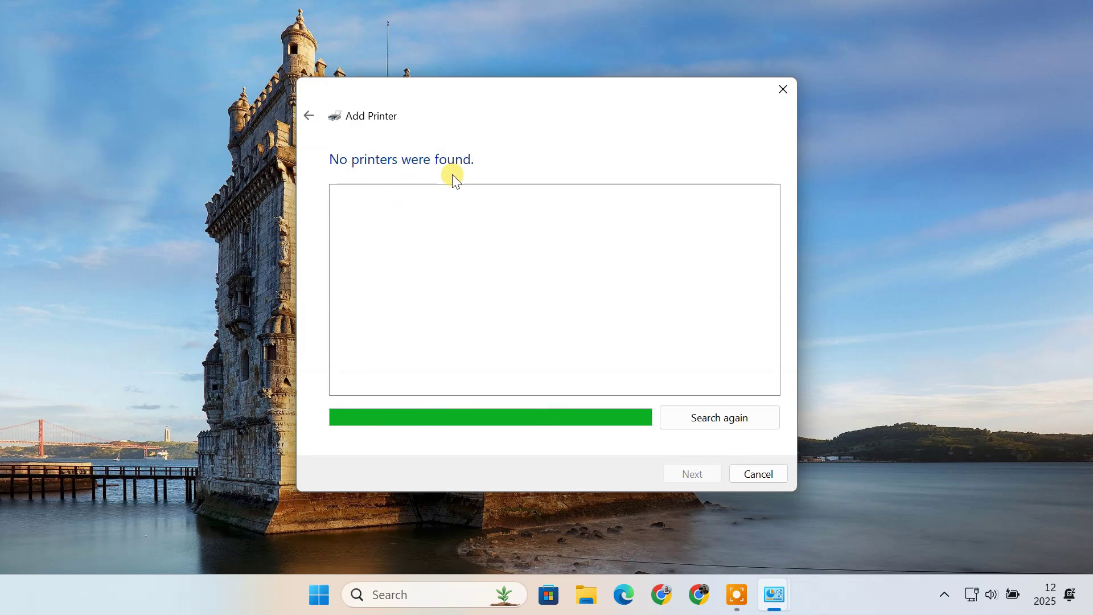
Cancel the Add Printer wizard after it reports 'No printers were found.'.
{"action": "left_click", "coordinate": [758, 473]}
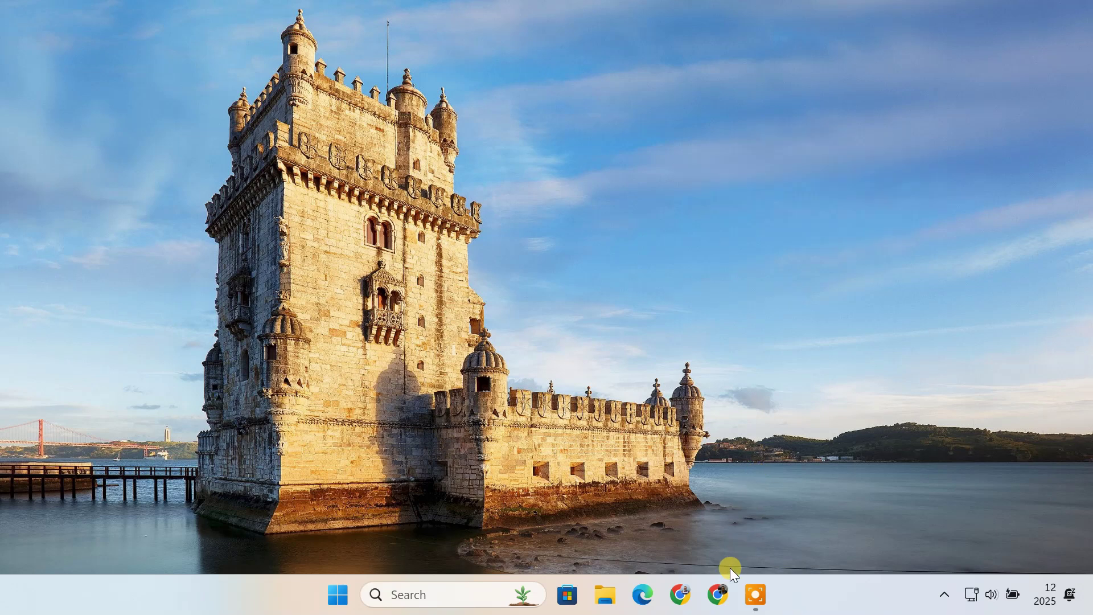
Search the web for 'canon printer driver download' in Chrome.
{"action": "left_click", "coordinate": [719, 595]}
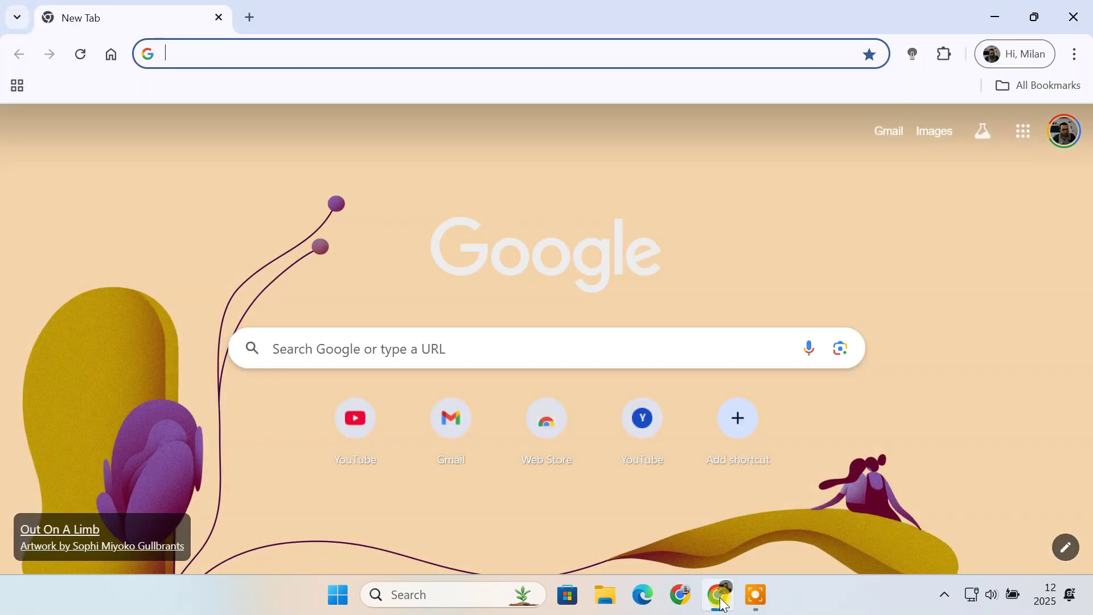
{"action": "type", "text": "canon "}
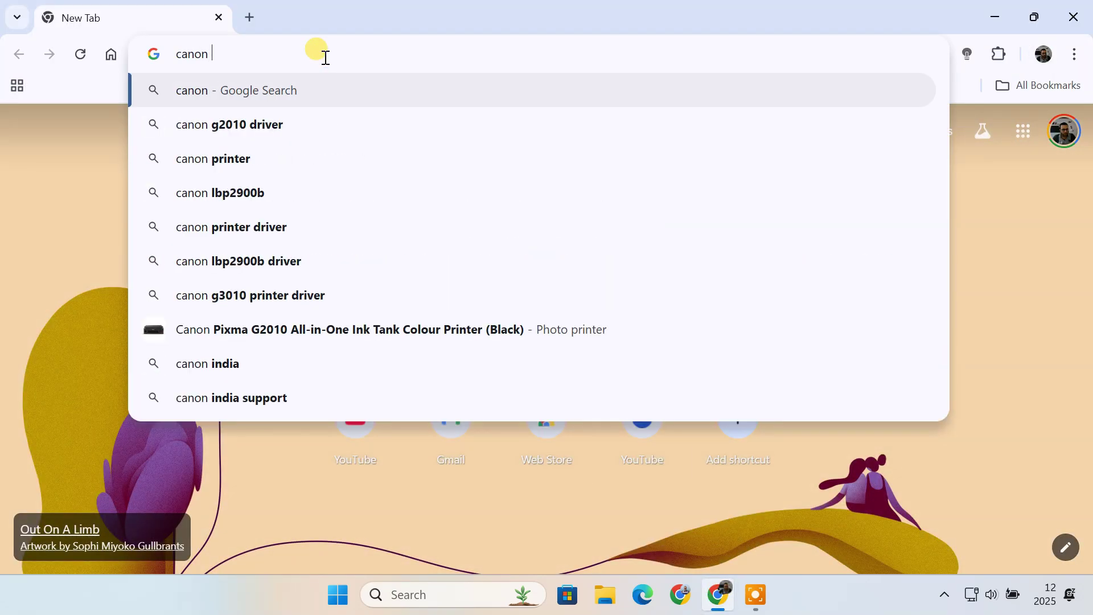
{"action": "type", "text": "printer driver download"}
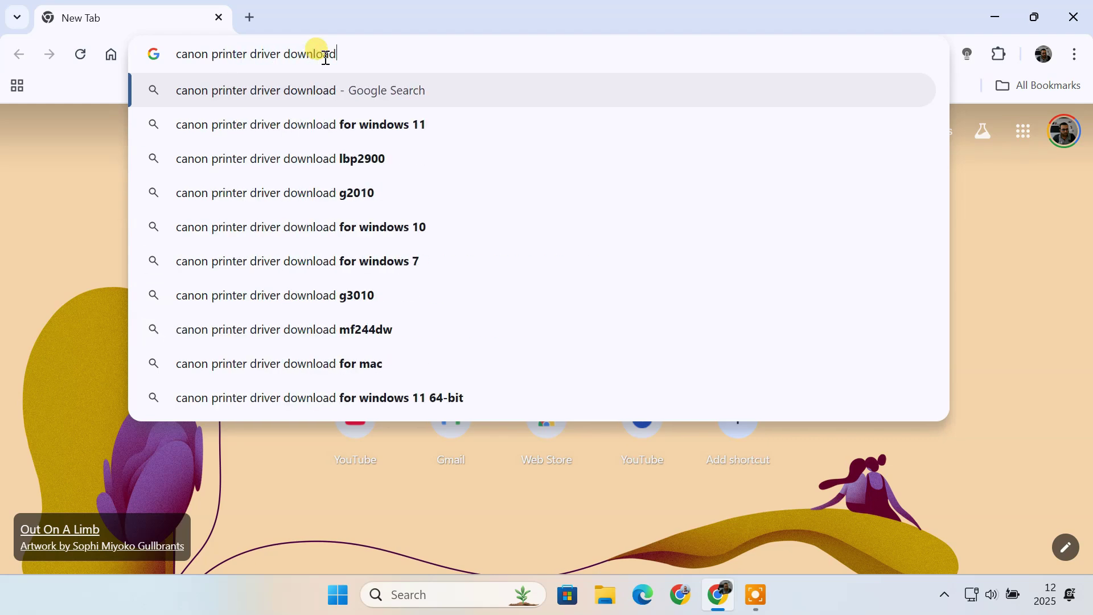
{"action": "key", "text": "Return"}
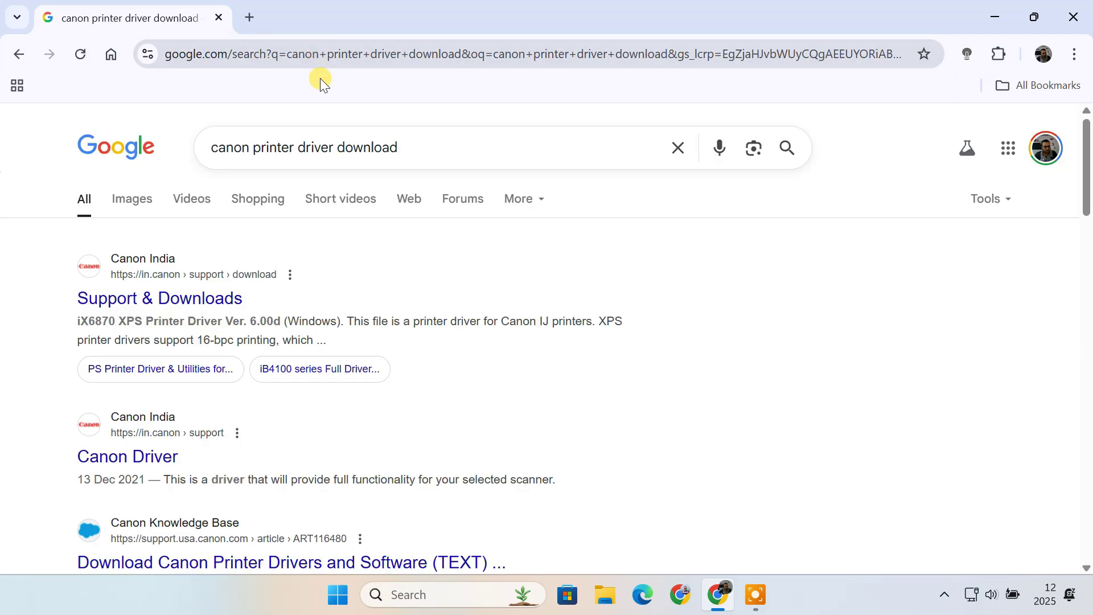
On Canon India Support & Downloads, search By Product for 'pixma g2010'.
{"action": "left_click", "coordinate": [153, 303]}
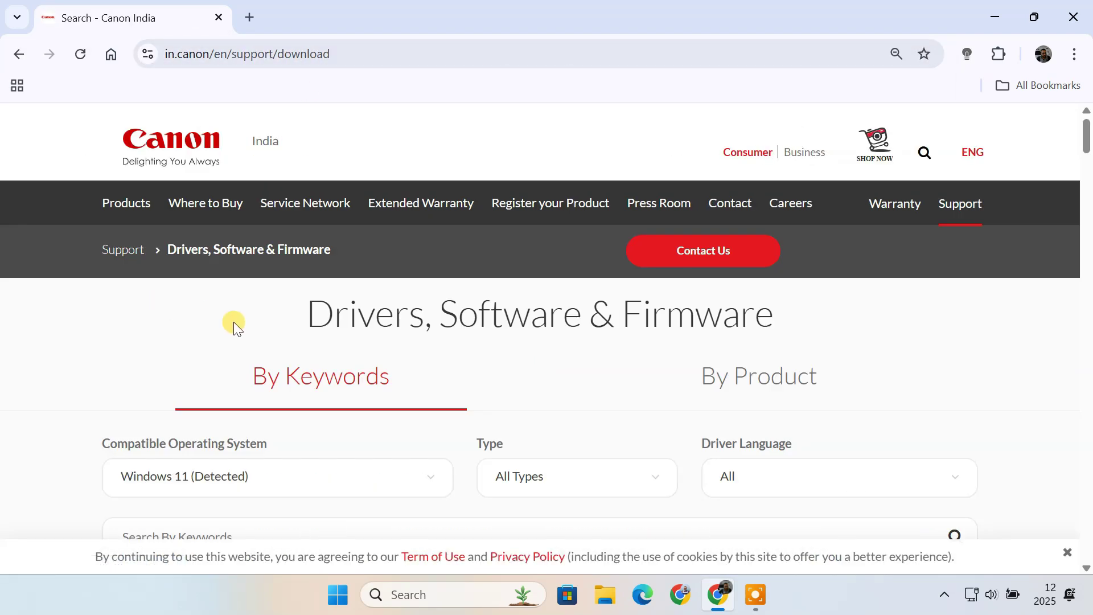
{"action": "left_click", "coordinate": [767, 392]}
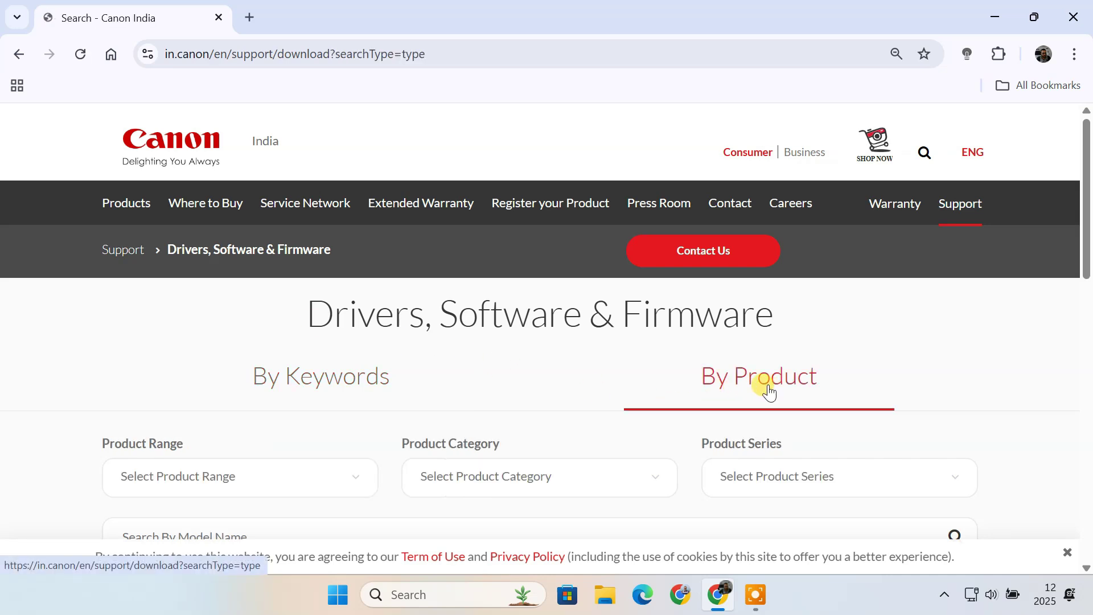
{"action": "scroll", "coordinate": [768, 392], "scroll_direction": "down", "scroll_amount": 3}
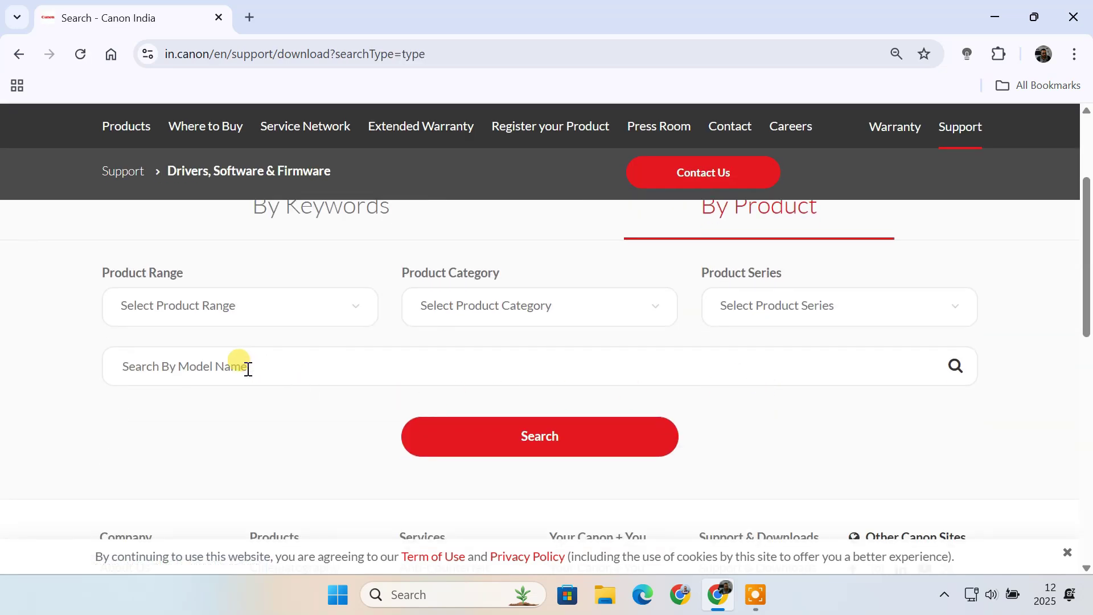
{"action": "left_click", "coordinate": [249, 369]}
{"action": "type", "text": "pixma g2010"}
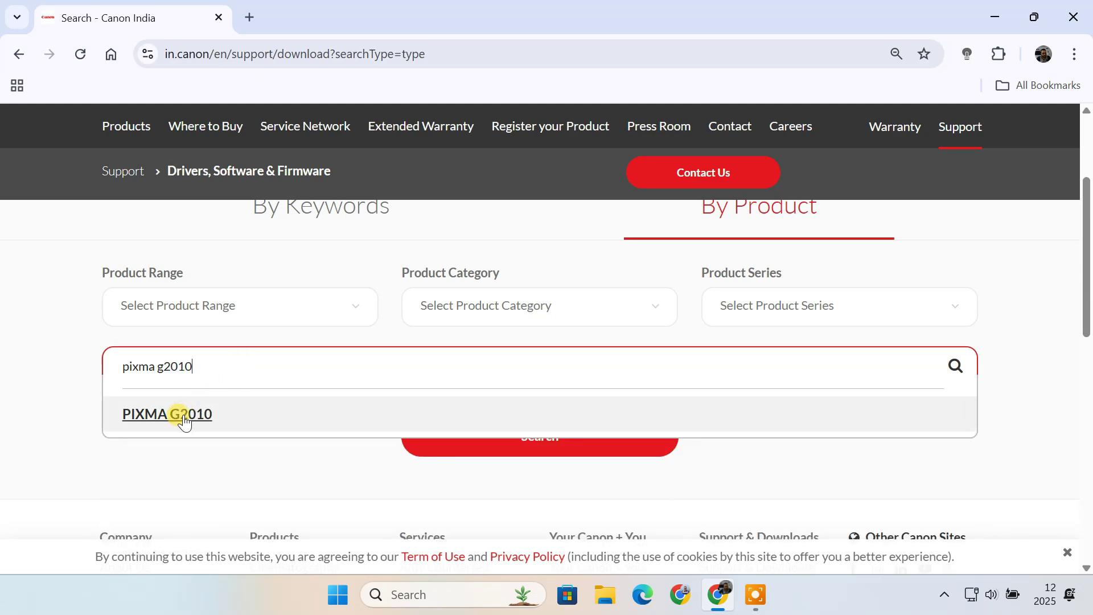
Select PIXMA G2010, keep Windows 11 as the operating system, and list its drivers.
{"action": "left_click", "coordinate": [162, 415]}
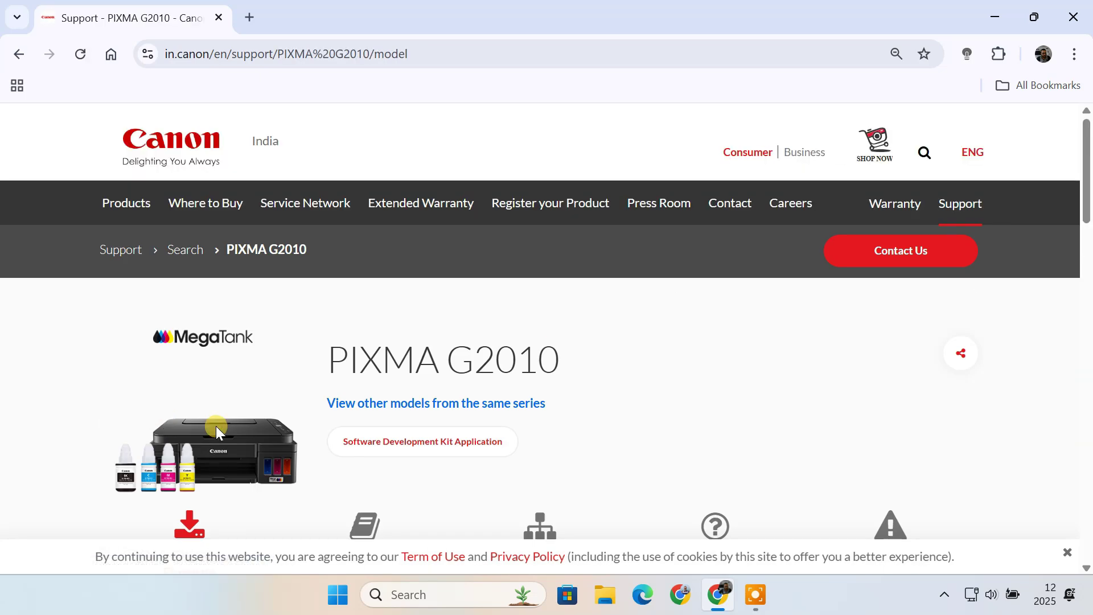
{"action": "scroll", "coordinate": [216, 426], "scroll_direction": "down", "scroll_amount": 5}
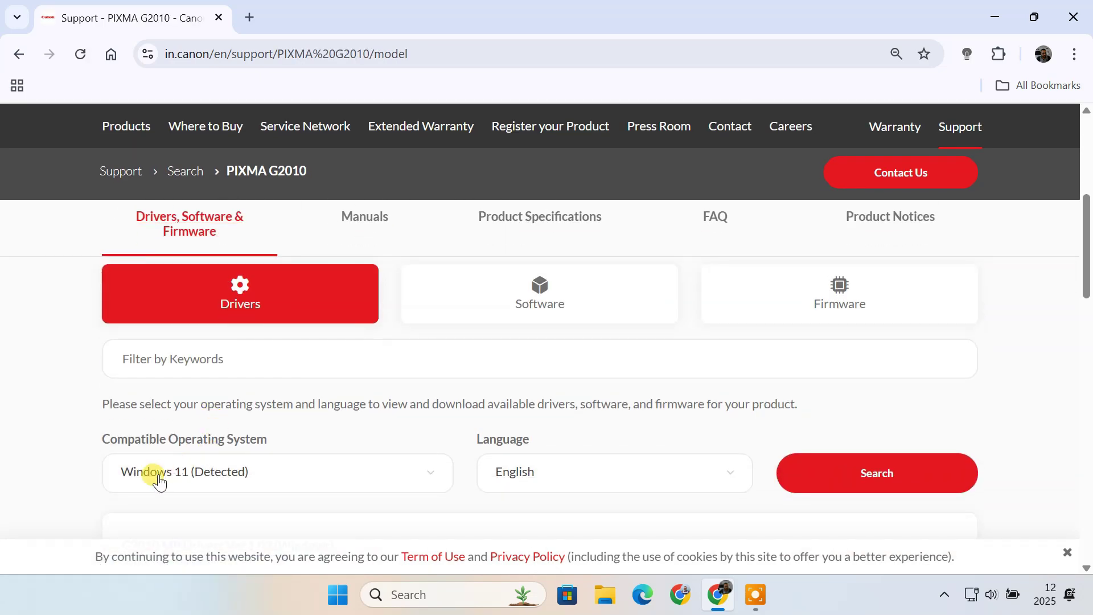
{"action": "left_click", "coordinate": [196, 479]}
{"action": "scroll", "coordinate": [235, 396], "scroll_direction": "up", "scroll_amount": 5}
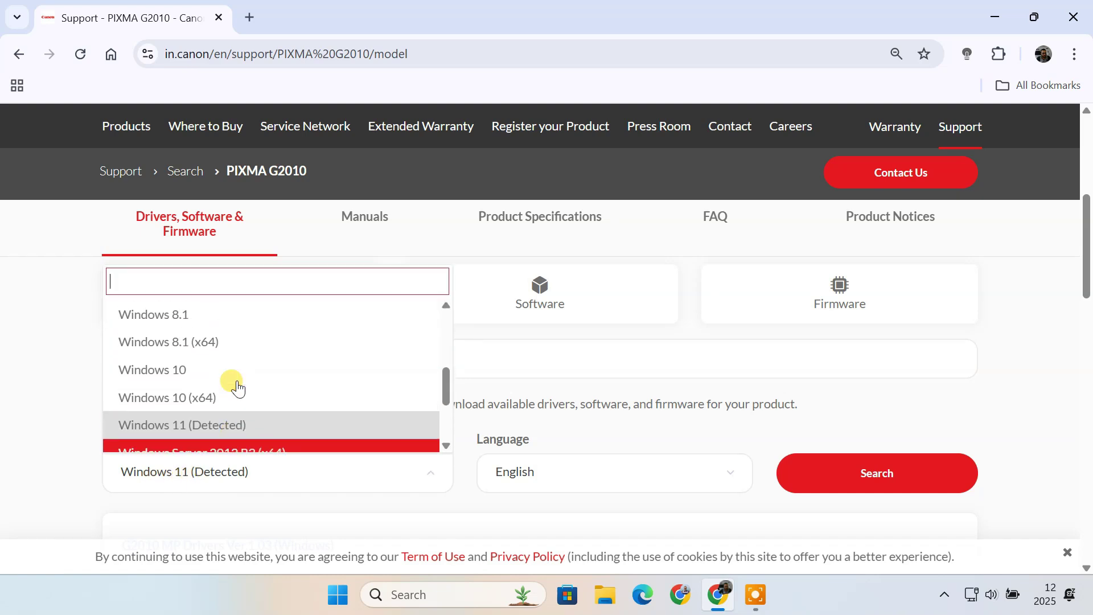
{"action": "scroll", "coordinate": [238, 387], "scroll_direction": "down", "scroll_amount": 5}
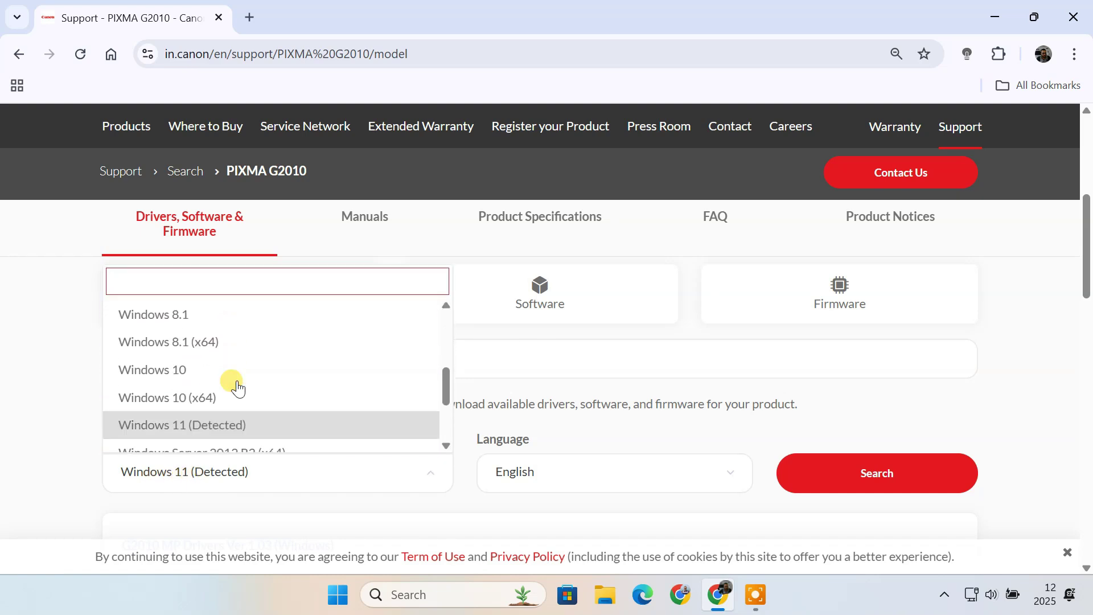
{"action": "left_click", "coordinate": [234, 429]}
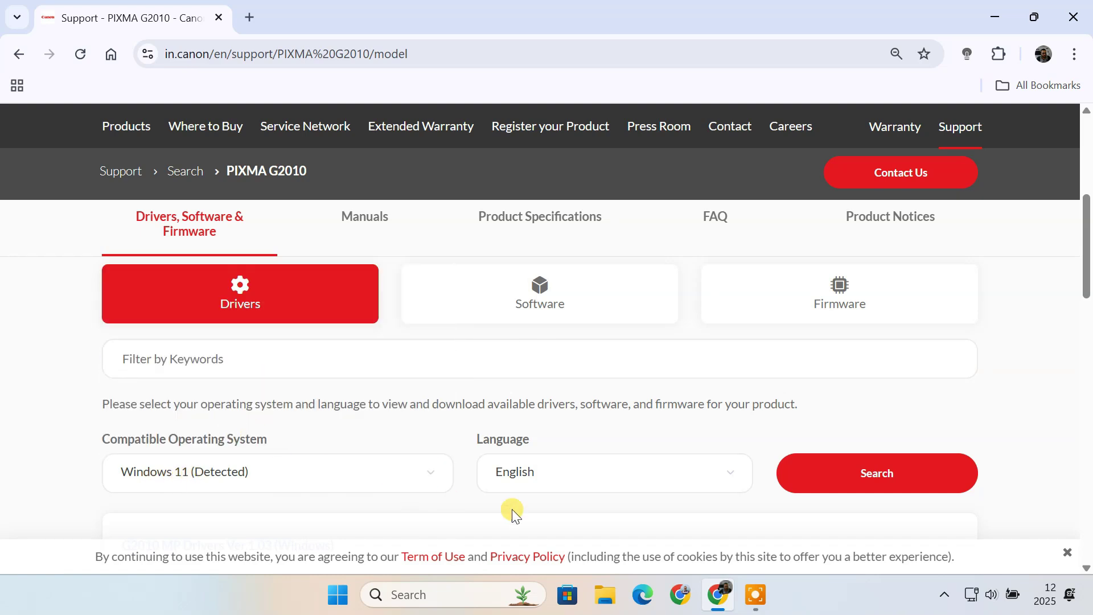
{"action": "left_click", "coordinate": [884, 484]}
Open the G2010 MP Drivers Ver.1.03 (Windows) download page.
{"action": "scroll", "coordinate": [886, 485], "scroll_direction": "down", "scroll_amount": 4}
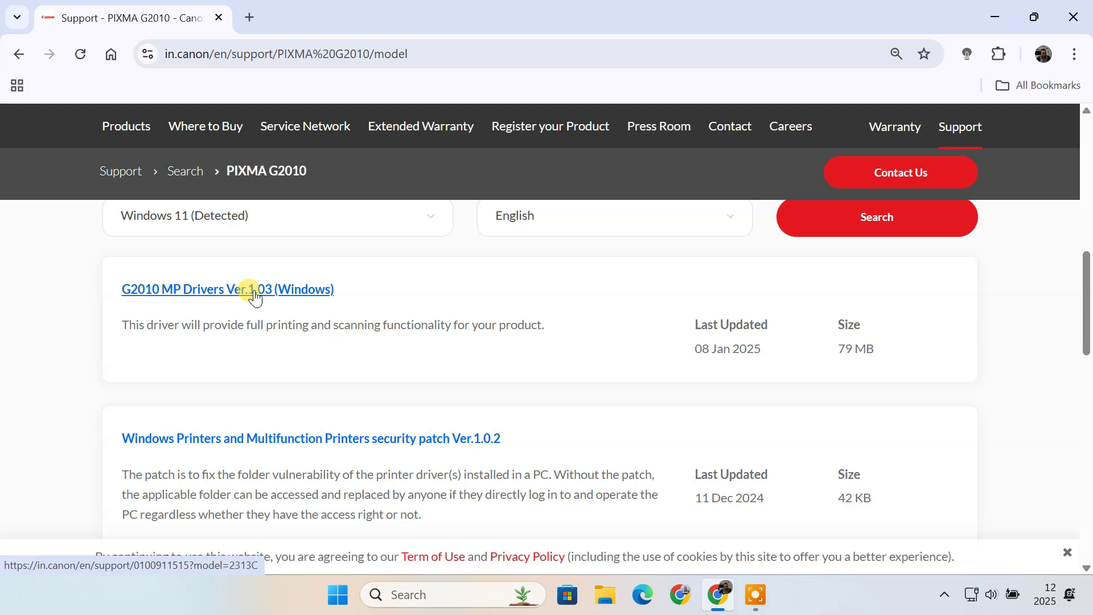
{"action": "left_click_drag", "start_coordinate": [121, 324], "coordinate": [555, 337]}
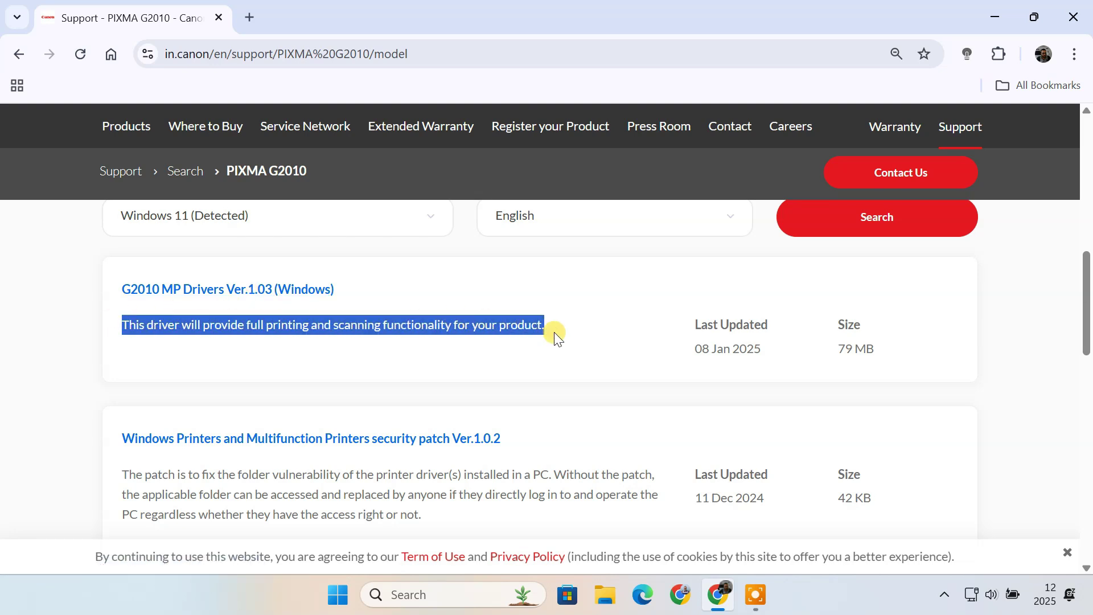
{"action": "left_click", "coordinate": [555, 336]}
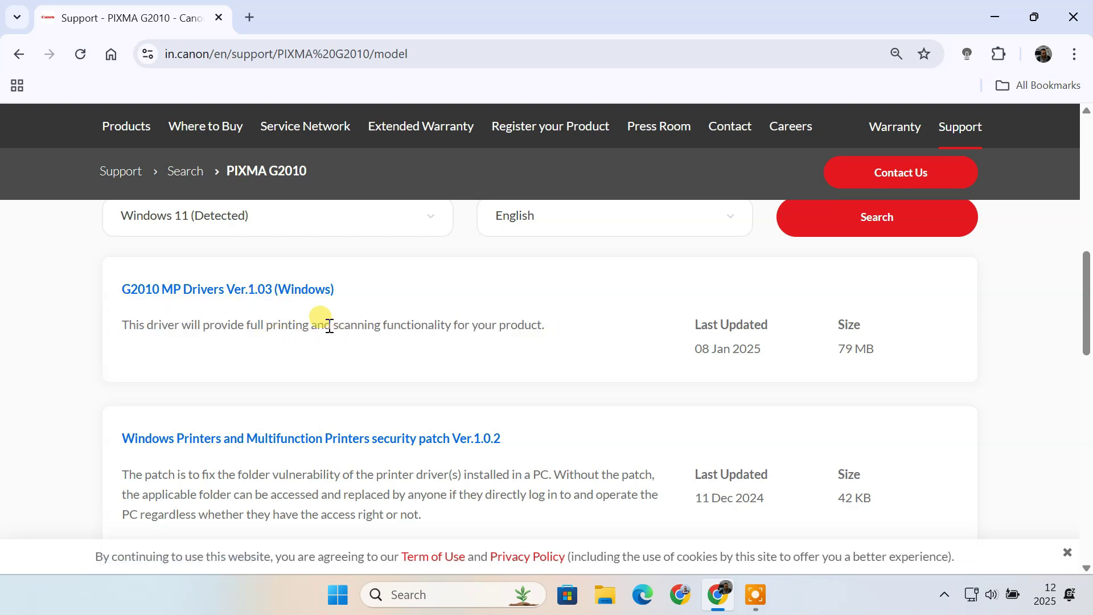
{"action": "left_click", "coordinate": [258, 291]}
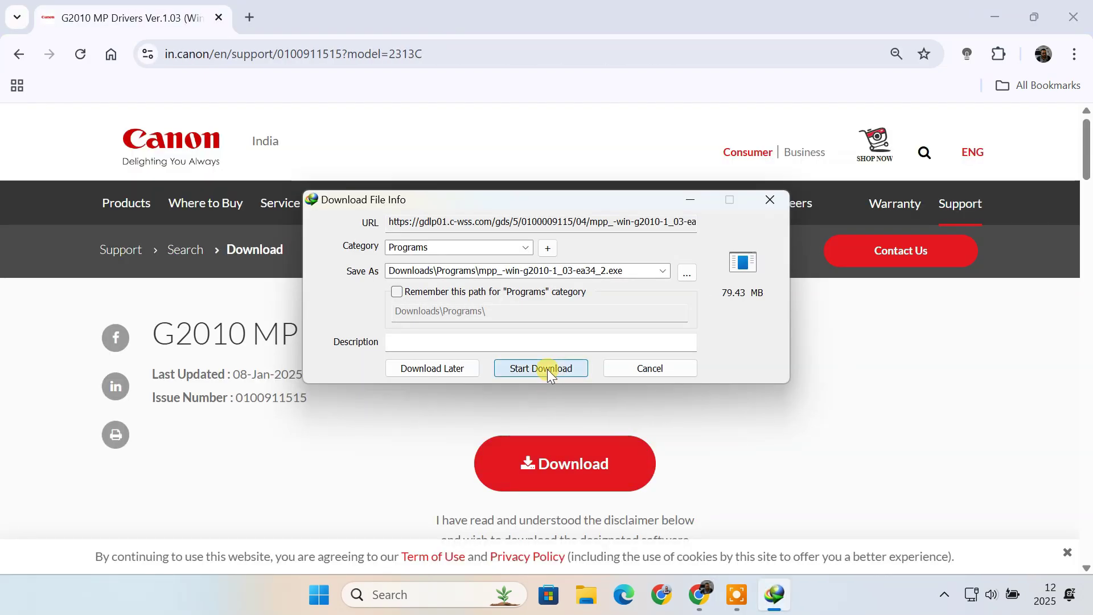
Download the 79.43 MB installer via IDM, close Chrome, and launch the mpp_-win-g2010 exe.
{"action": "left_click", "coordinate": [548, 369]}
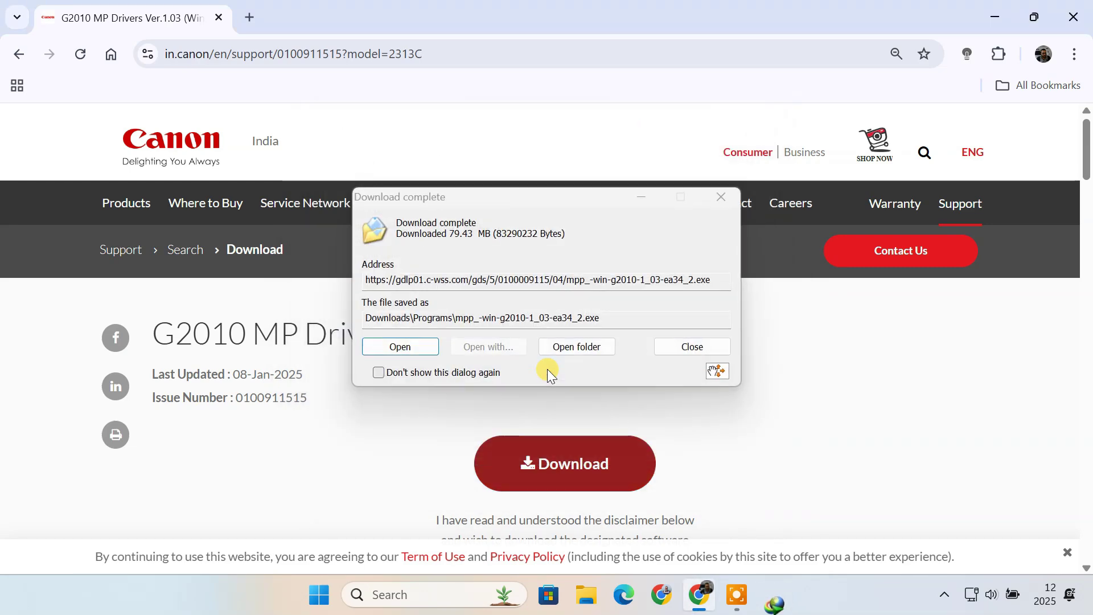
{"action": "left_click", "coordinate": [576, 349]}
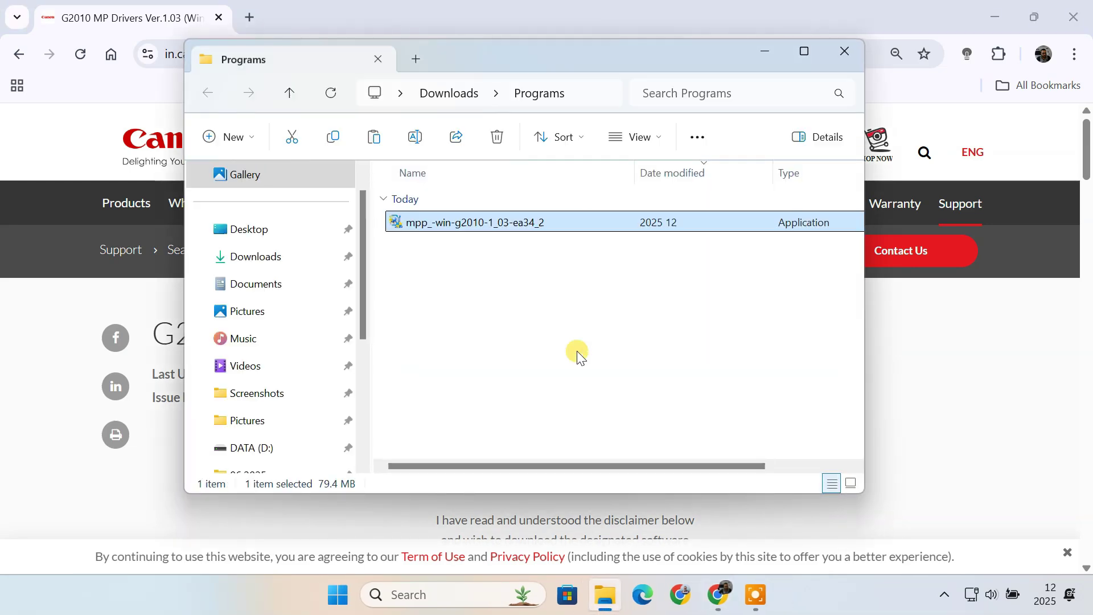
{"action": "left_click", "coordinate": [1073, 17]}
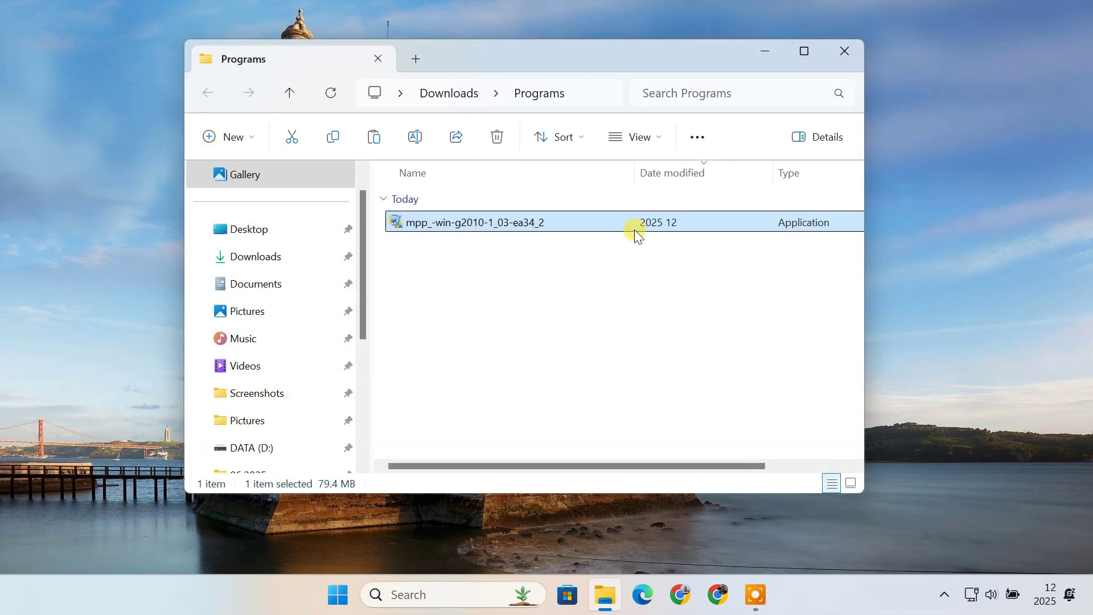
{"action": "double_click", "coordinate": [486, 222]}
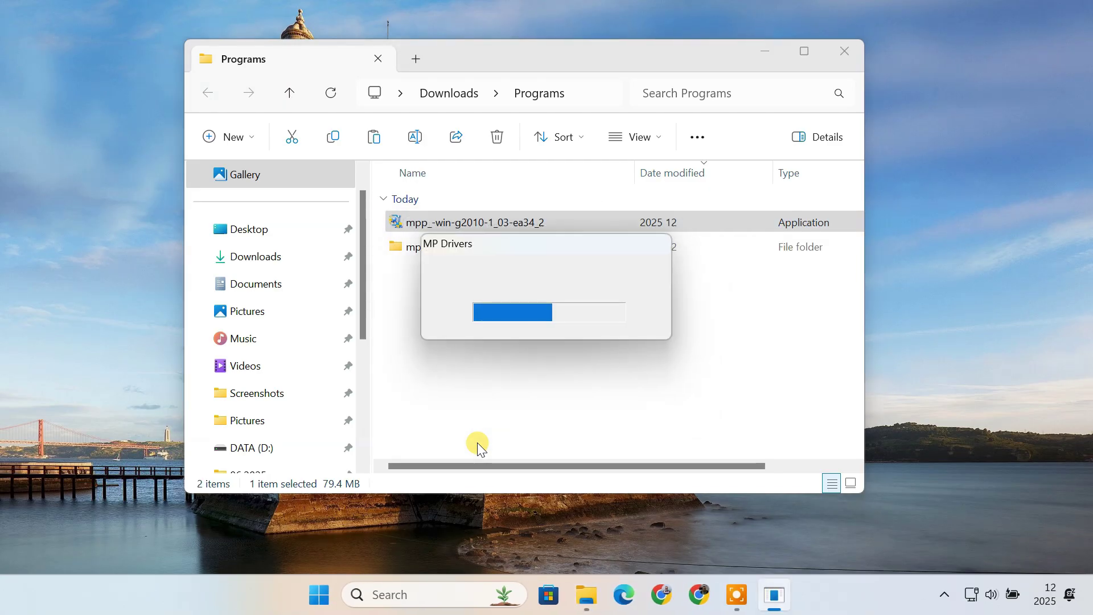
Install the Canon MP Drivers with Asia as residence, accepting the license, then complete setup.
{"action": "left_click", "coordinate": [844, 51]}
{"action": "left_click", "coordinate": [616, 418]}
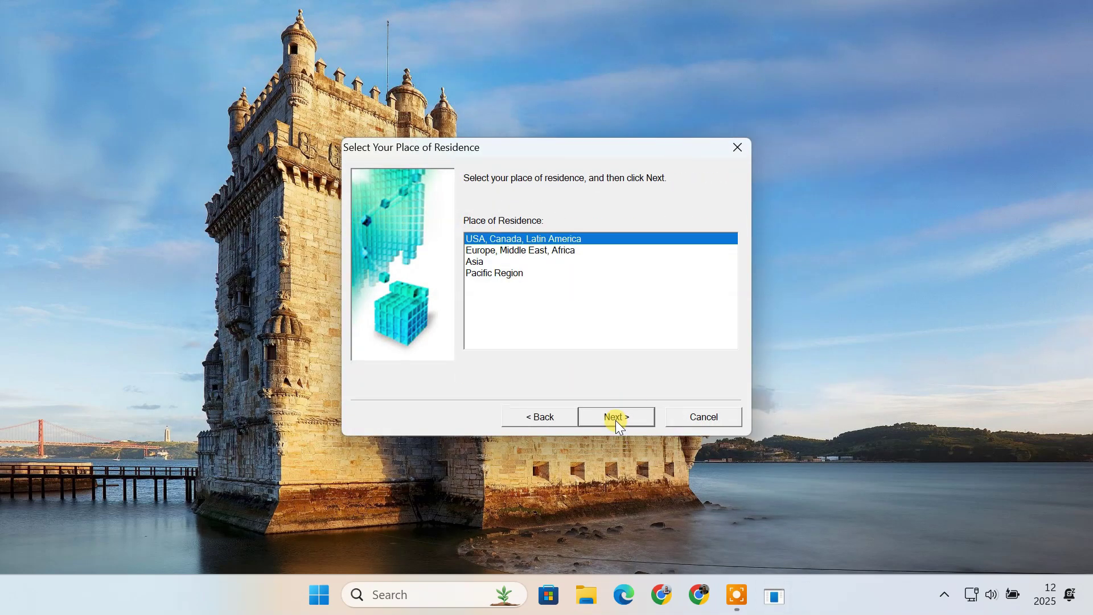
{"action": "left_click", "coordinate": [501, 261]}
{"action": "left_click", "coordinate": [619, 416]}
{"action": "left_click", "coordinate": [619, 417]}
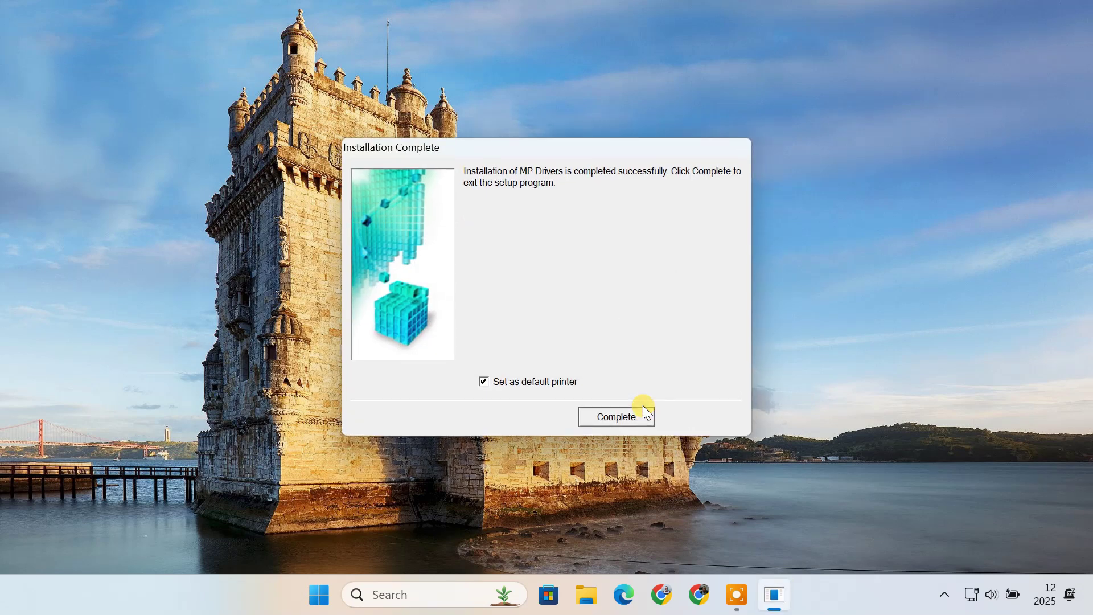
{"action": "left_click", "coordinate": [616, 417]}
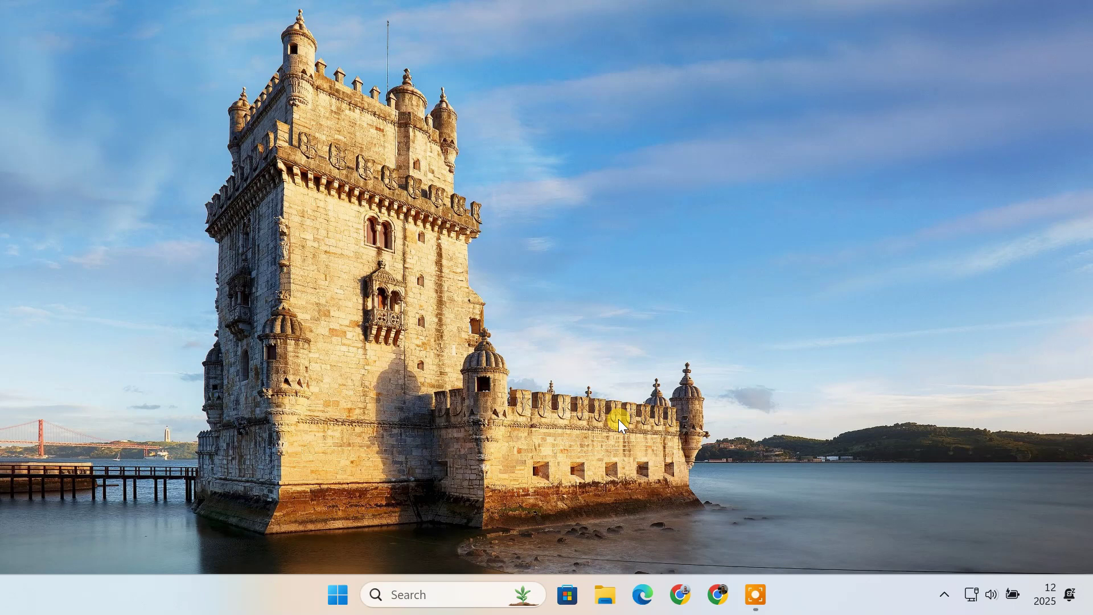
Open Settings > Bluetooth & devices > Printers & scanners to find the Canon G2010 series.
{"action": "left_click", "coordinate": [337, 594]}
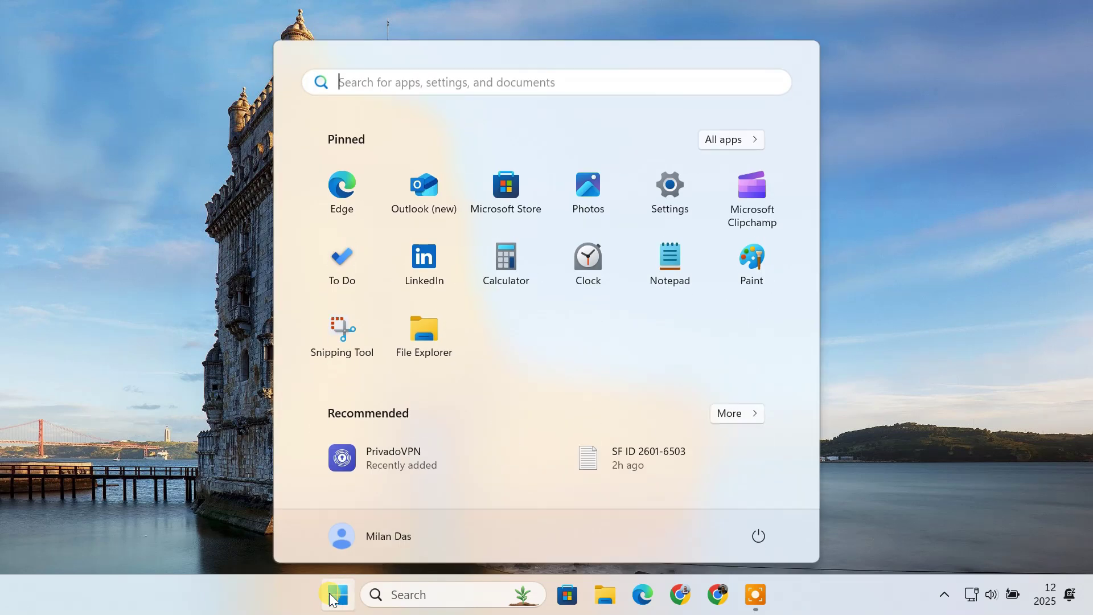
{"action": "left_click", "coordinate": [671, 198]}
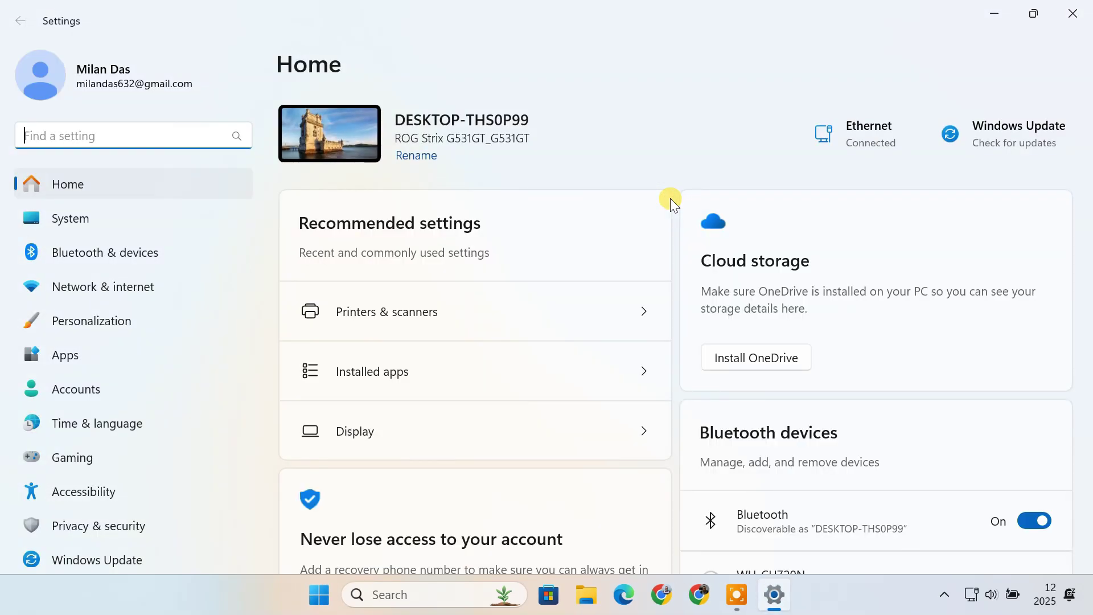
{"action": "left_click", "coordinate": [160, 255]}
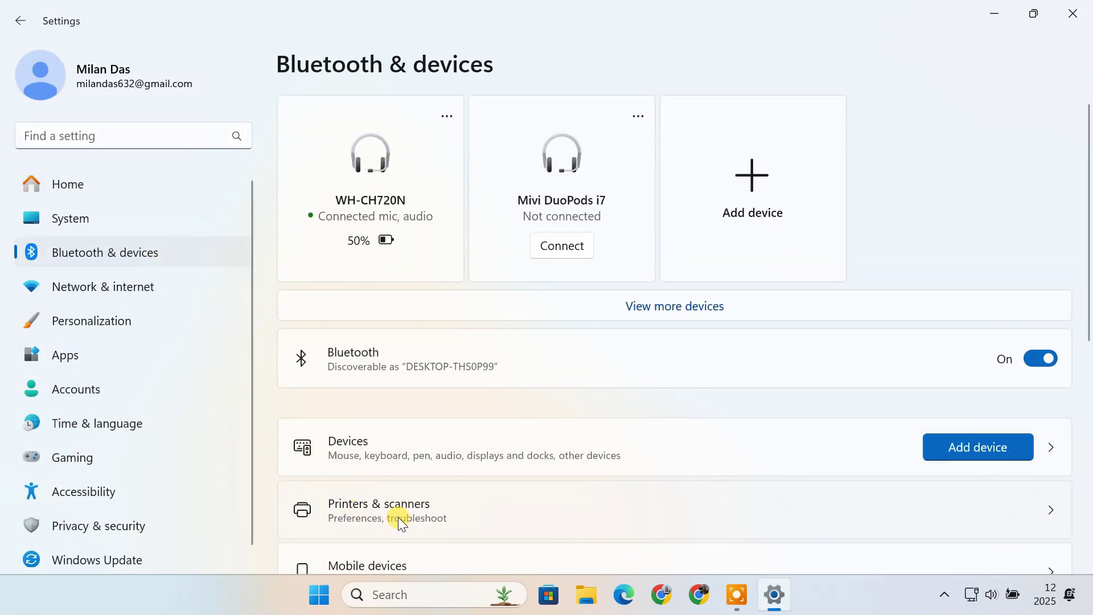
{"action": "left_click", "coordinate": [402, 516]}
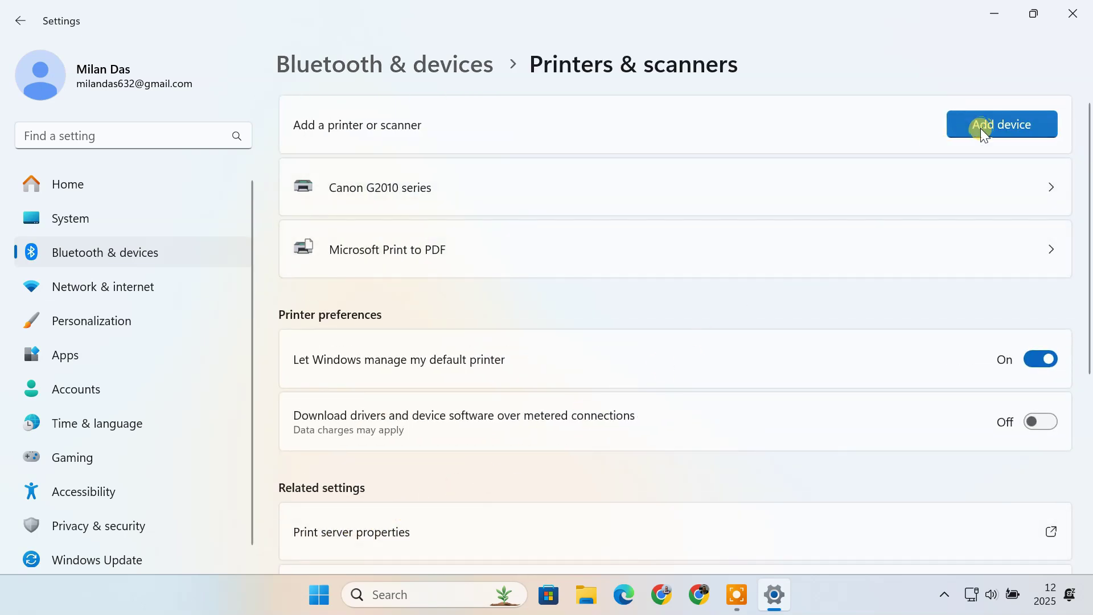
{"action": "left_click", "coordinate": [1001, 135]}
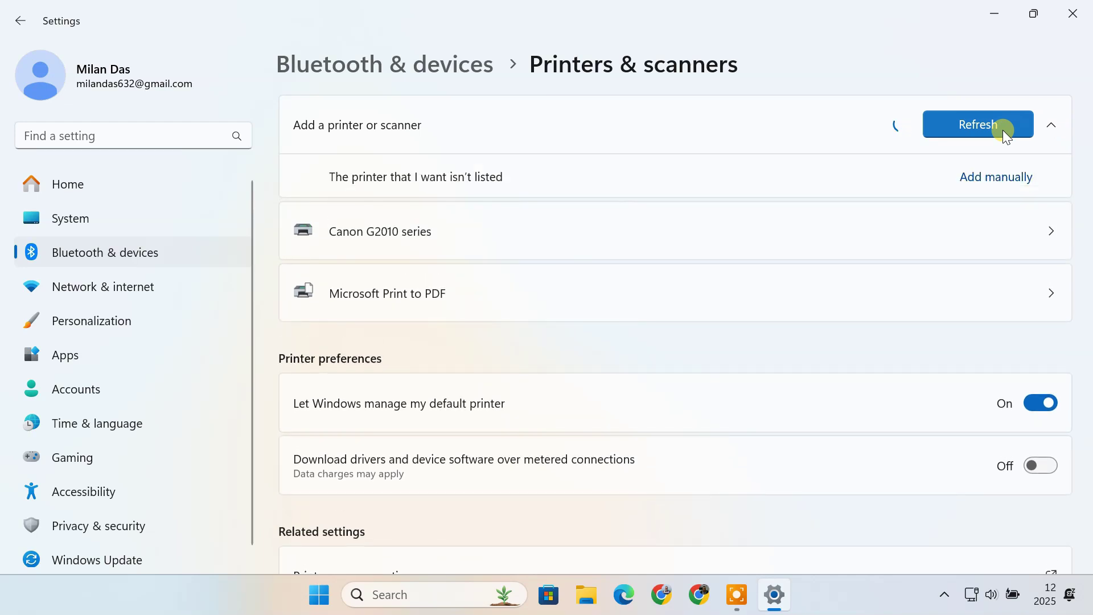
{"action": "left_click", "coordinate": [1051, 125]}
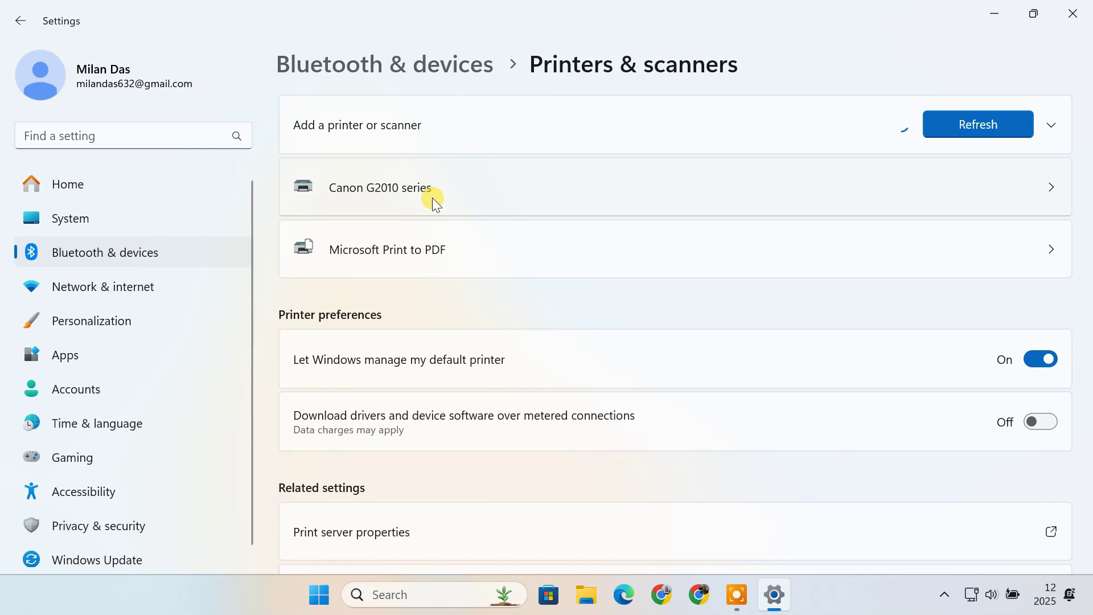
Print a test page on the Canon G2010 series and check it in the print queue.
{"action": "left_click", "coordinate": [432, 197]}
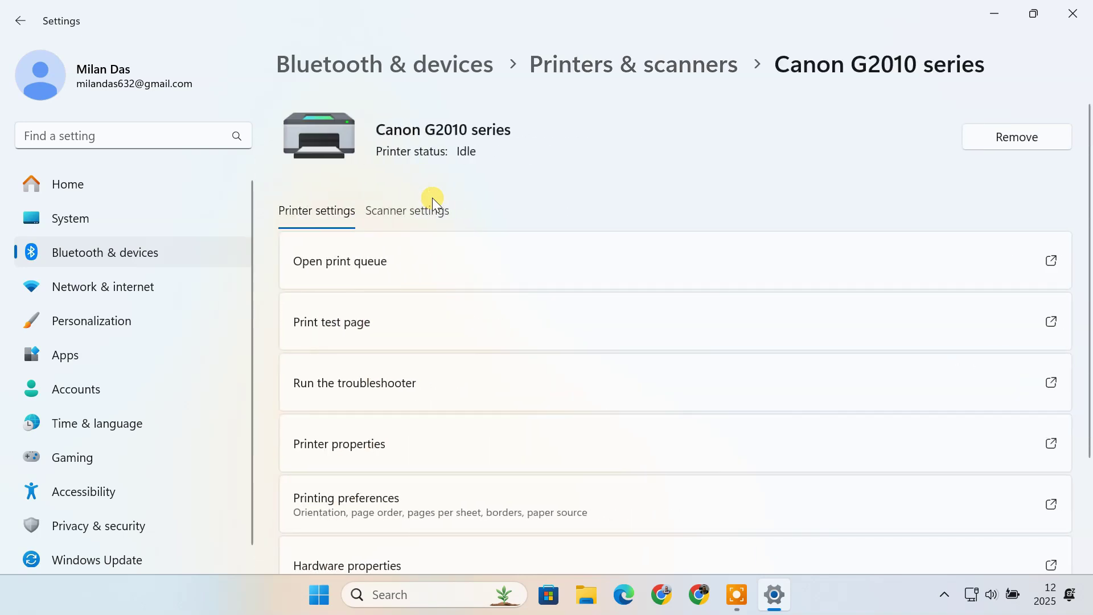
{"action": "left_click", "coordinate": [344, 332]}
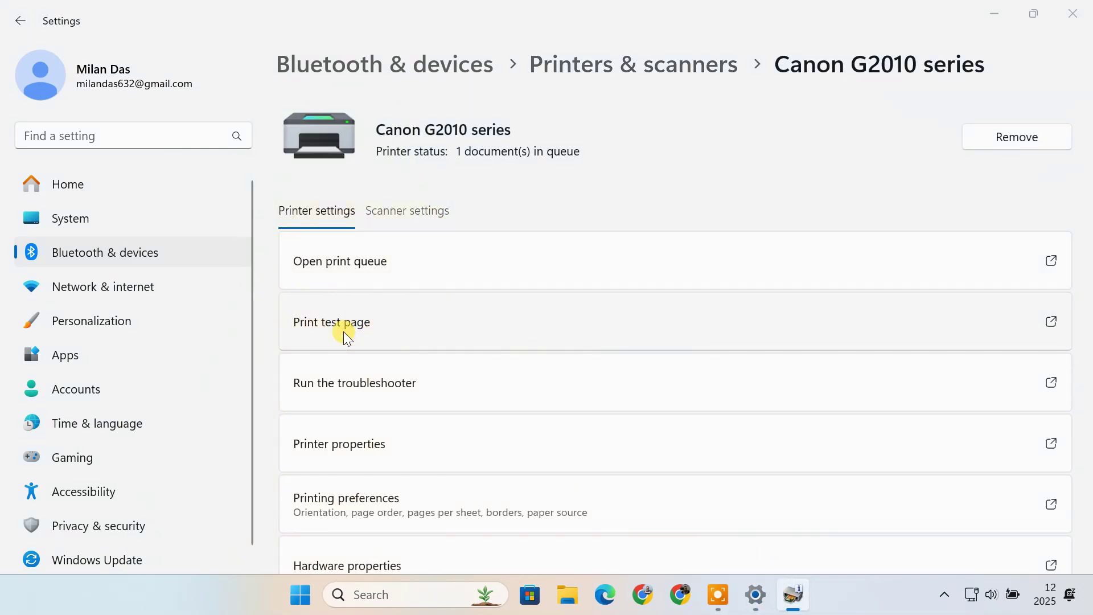
{"action": "left_click", "coordinate": [390, 266]}
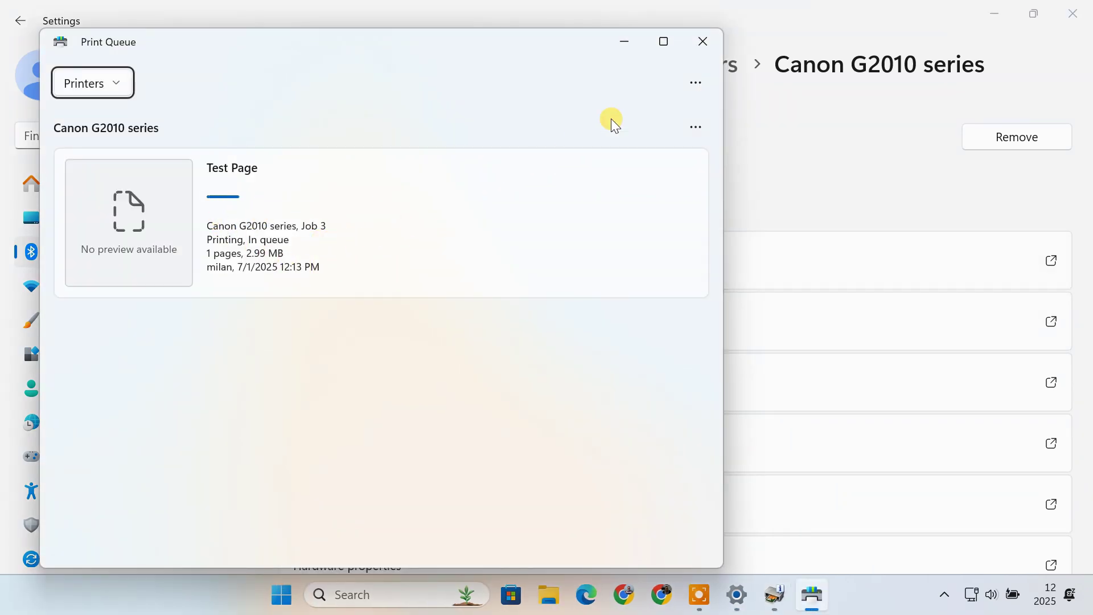
{"action": "left_click", "coordinate": [702, 45]}
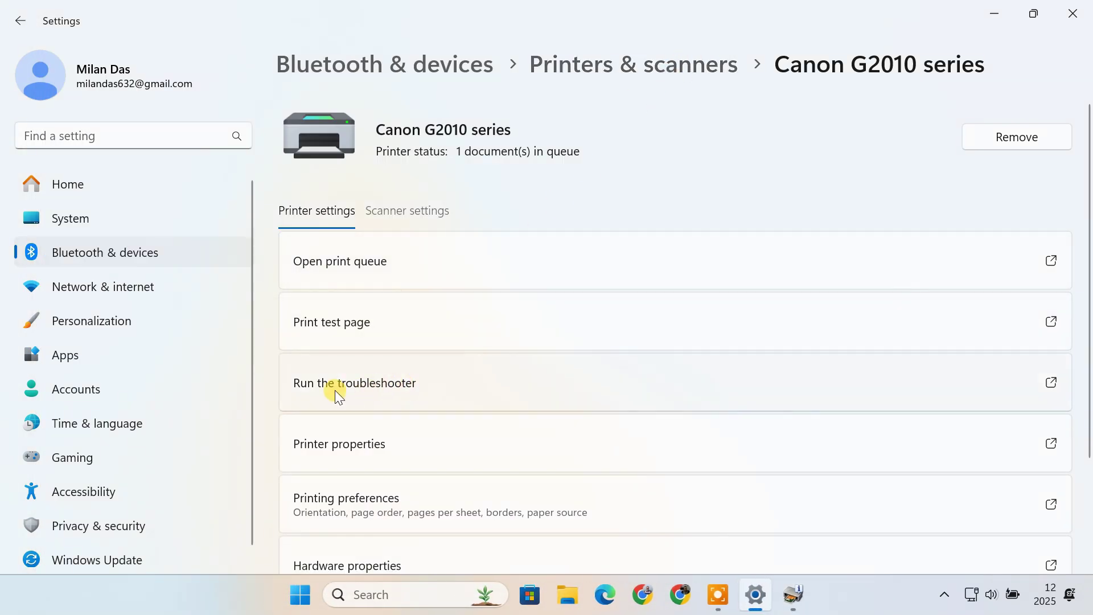
Show the Canon G2010 series scanner settings.
{"action": "scroll", "coordinate": [594, 448], "scroll_direction": "down", "scroll_amount": 3}
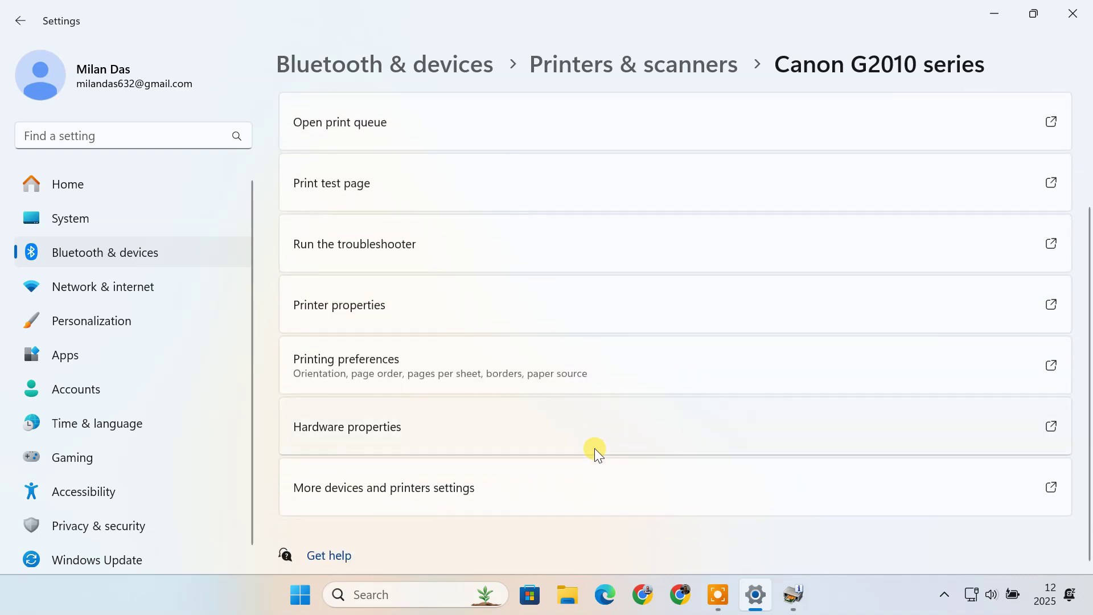
{"action": "scroll", "coordinate": [594, 449], "scroll_direction": "up", "scroll_amount": 3}
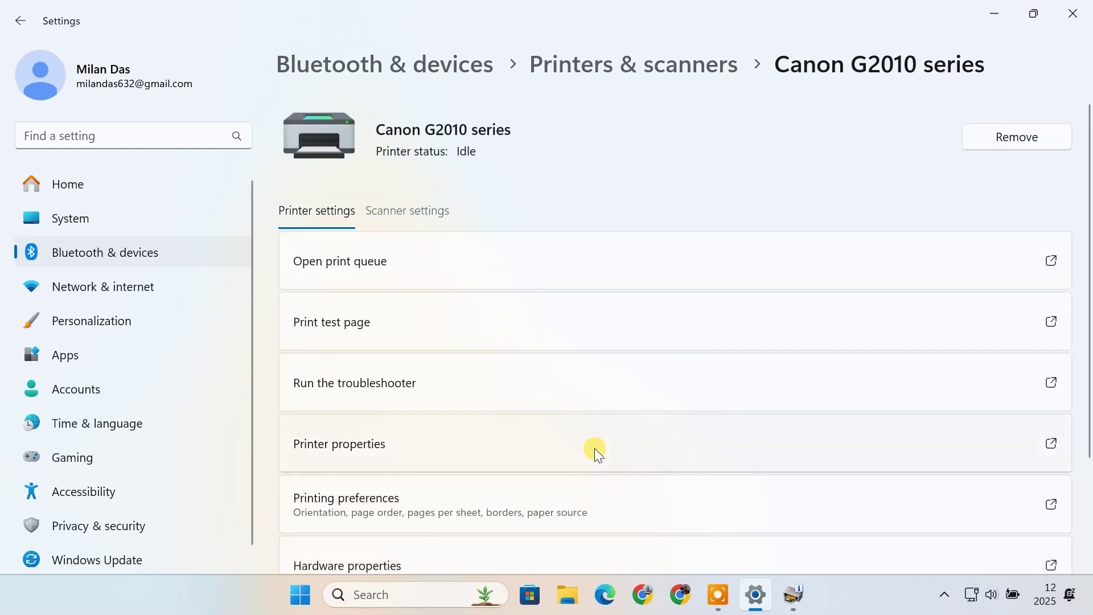
{"action": "left_click", "coordinate": [420, 216]}
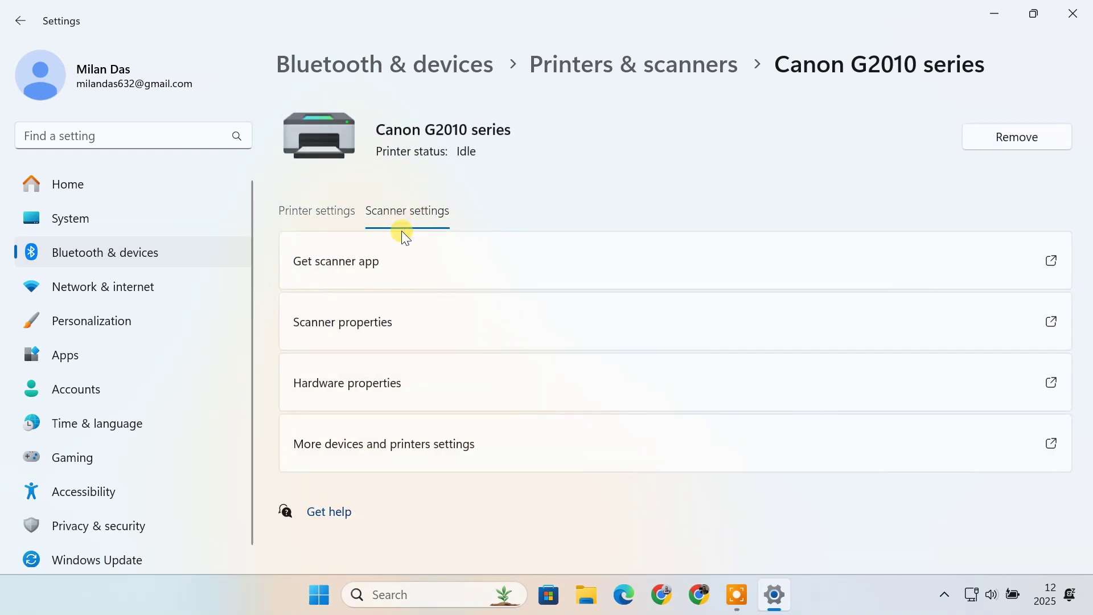
Open the recommended Windows Scan app in Microsoft Store, then close the Store and Settings.
{"action": "left_click", "coordinate": [371, 273]}
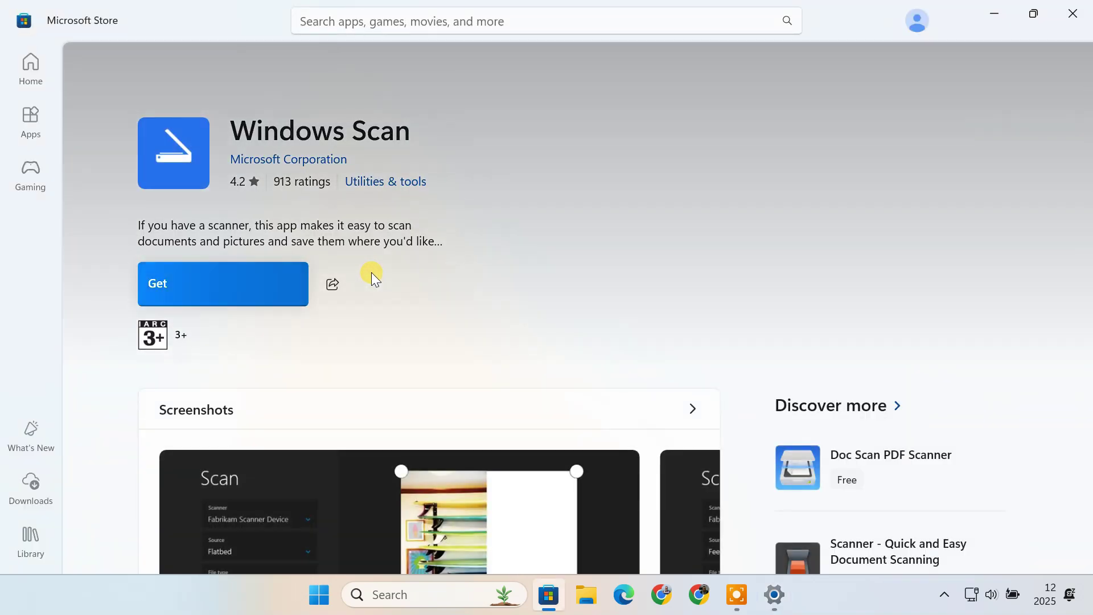
{"action": "left_click_drag", "start_coordinate": [222, 124], "coordinate": [433, 149]}
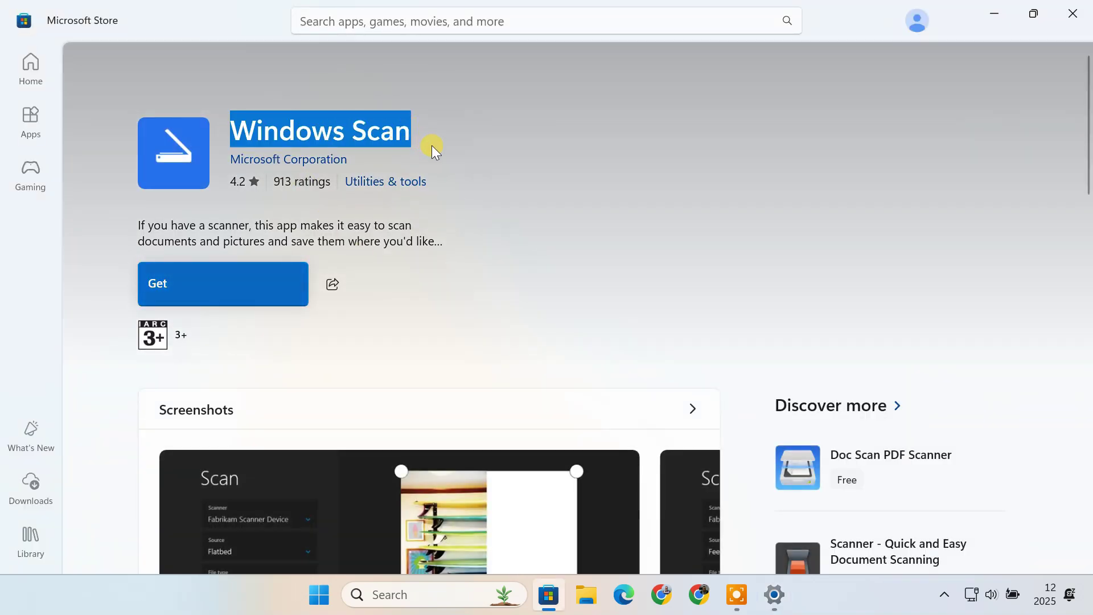
{"action": "left_click", "coordinate": [432, 145]}
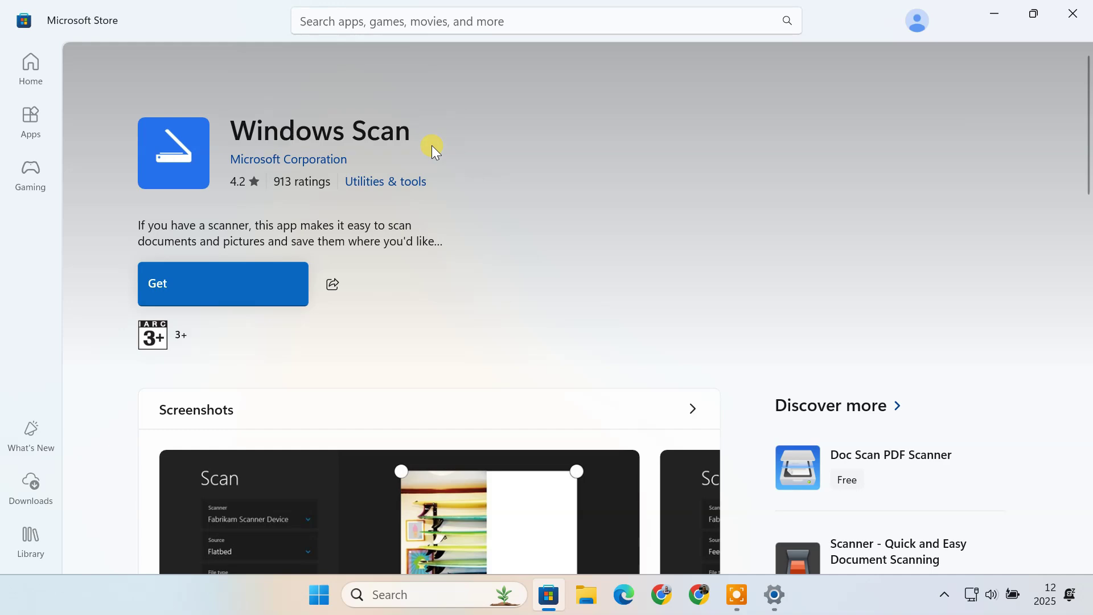
{"action": "left_click", "coordinate": [1068, 14]}
{"action": "left_click", "coordinate": [1068, 13]}
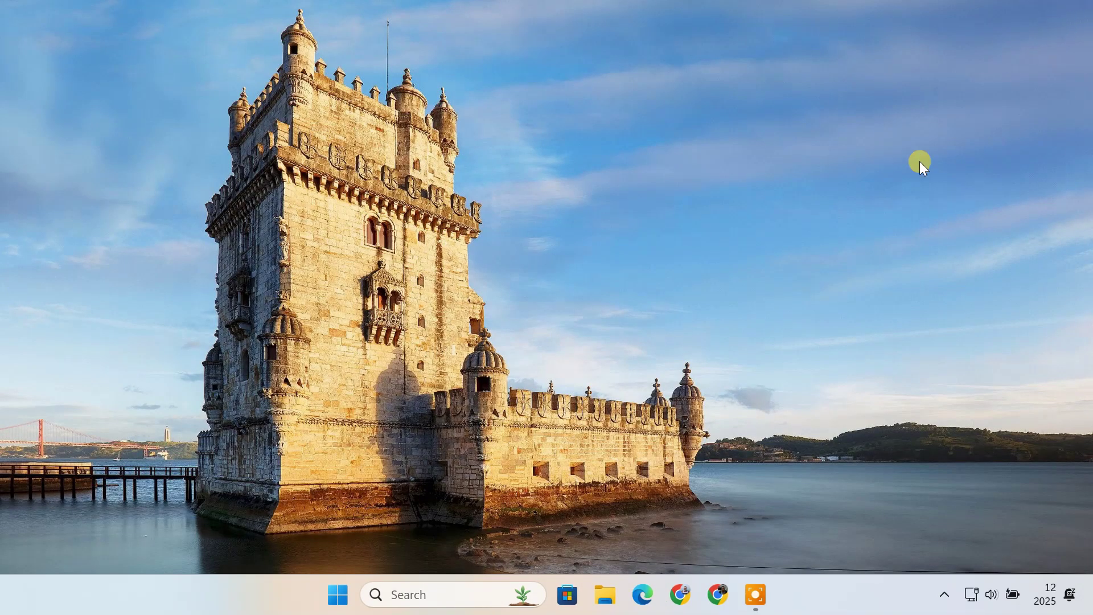
Launch IJ Scan Utility via a 'scan' search and run a Document scan on the G2010.
{"action": "left_click", "coordinate": [429, 589]}
{"action": "type", "text": "scan"}
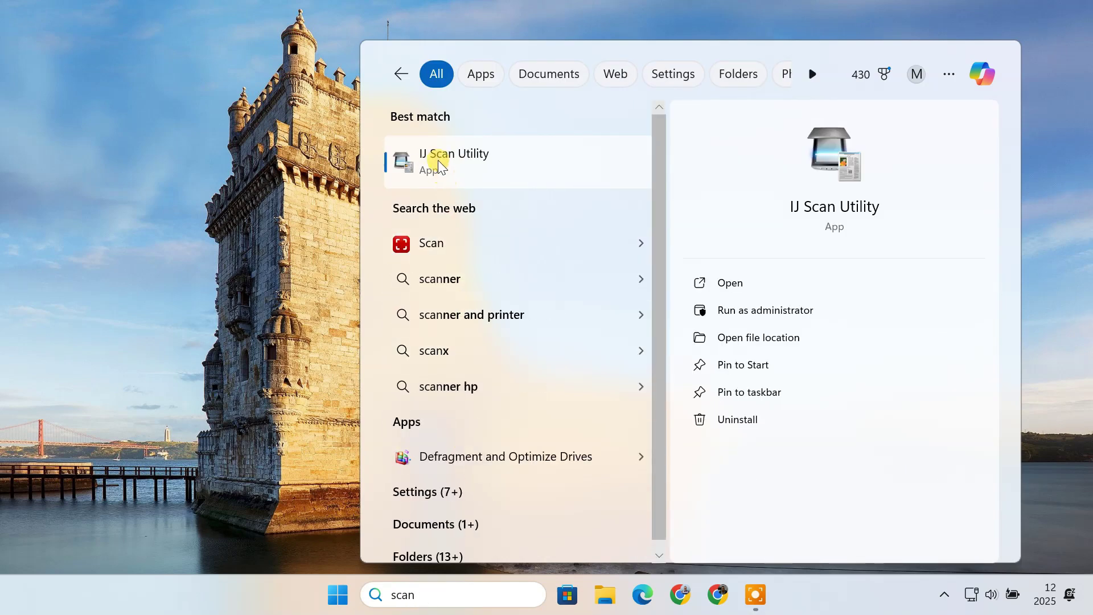
{"action": "left_click", "coordinate": [485, 165]}
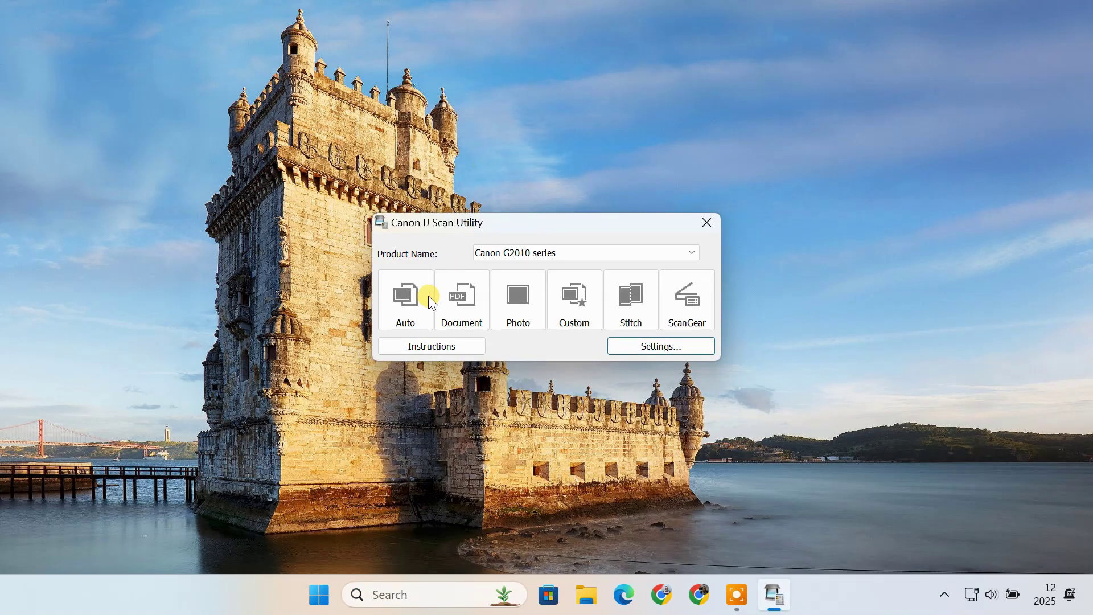
{"action": "left_click", "coordinate": [468, 302]}
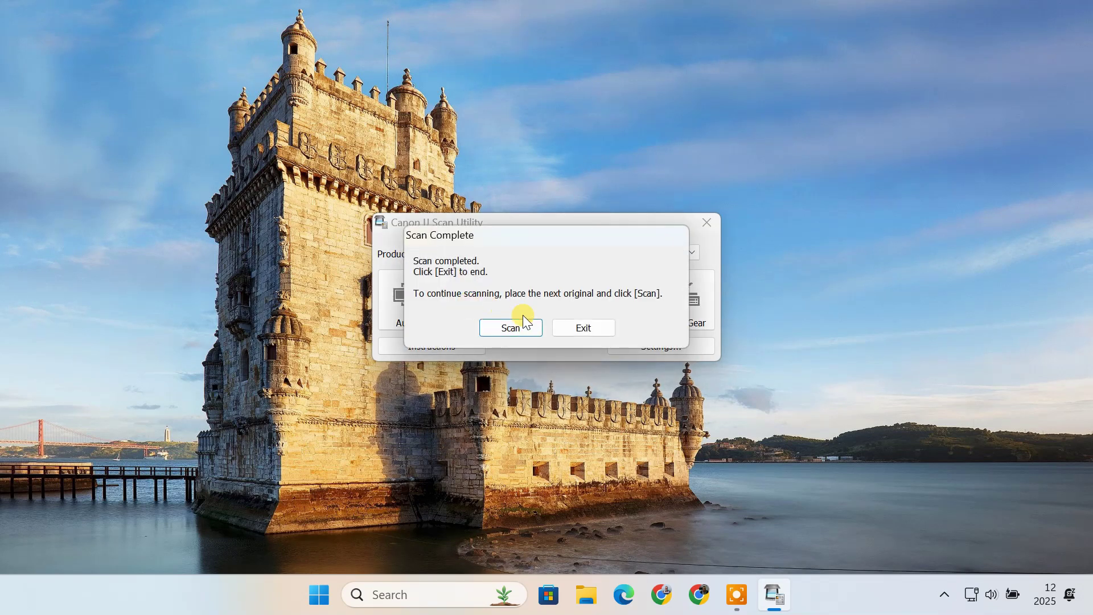
Exit the scan utility and view IMG_20250701_0001.pdf in Edge, scrolling down the test page.
{"action": "left_click", "coordinate": [600, 329]}
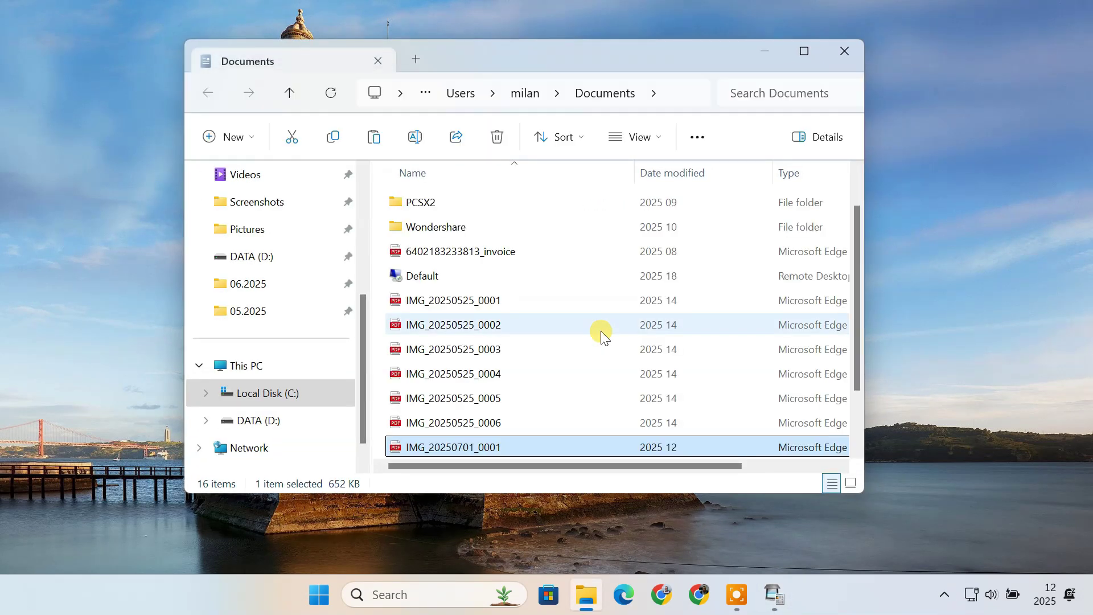
{"action": "double_click", "coordinate": [511, 445]}
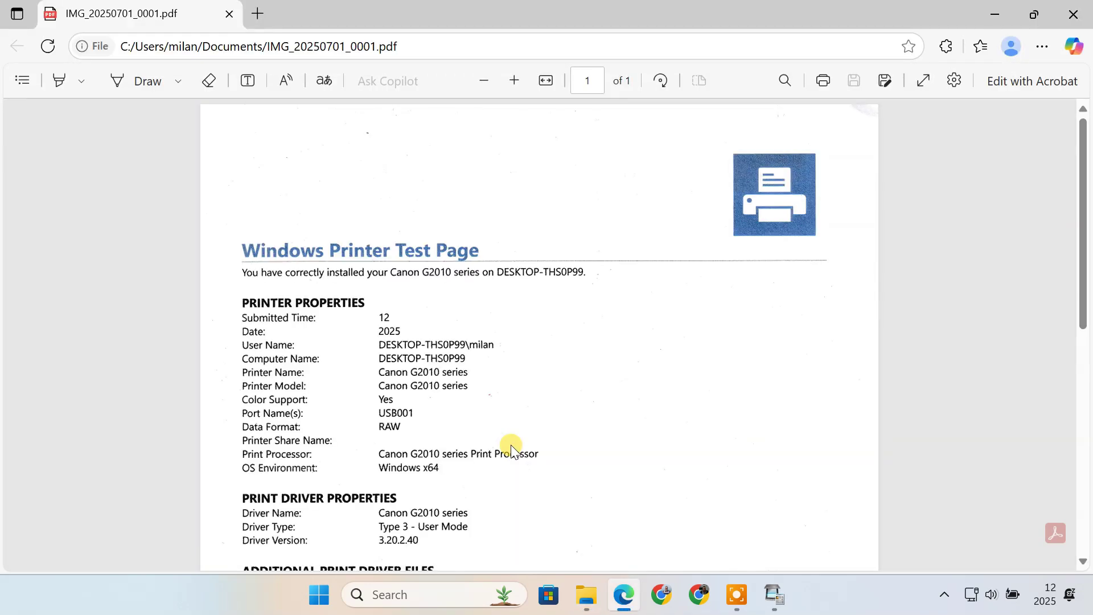
{"action": "scroll", "coordinate": [789, 395], "scroll_direction": "down", "scroll_amount": 8}
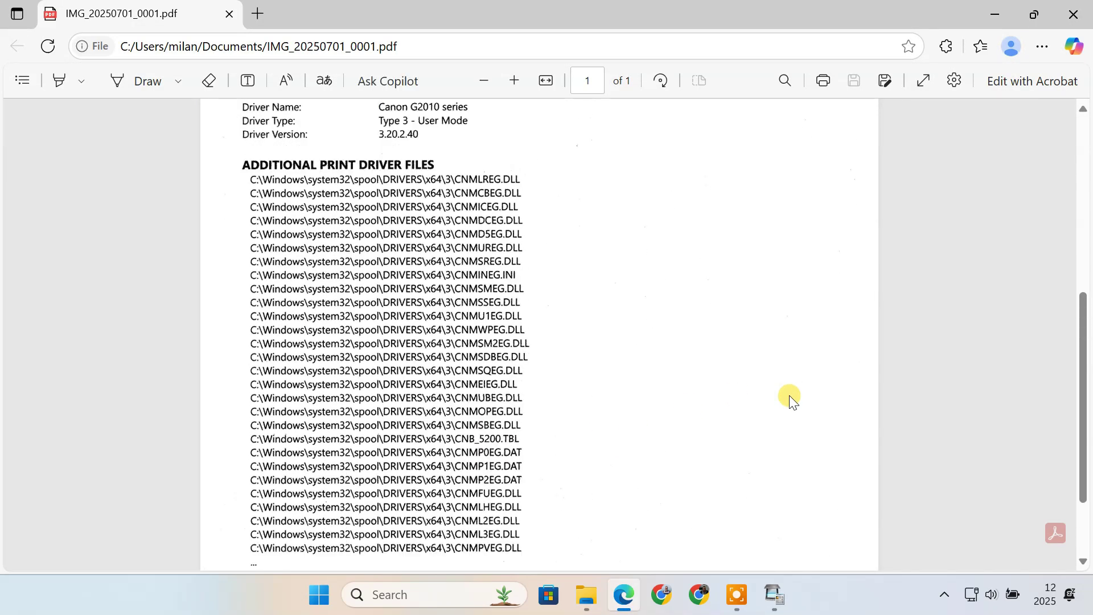